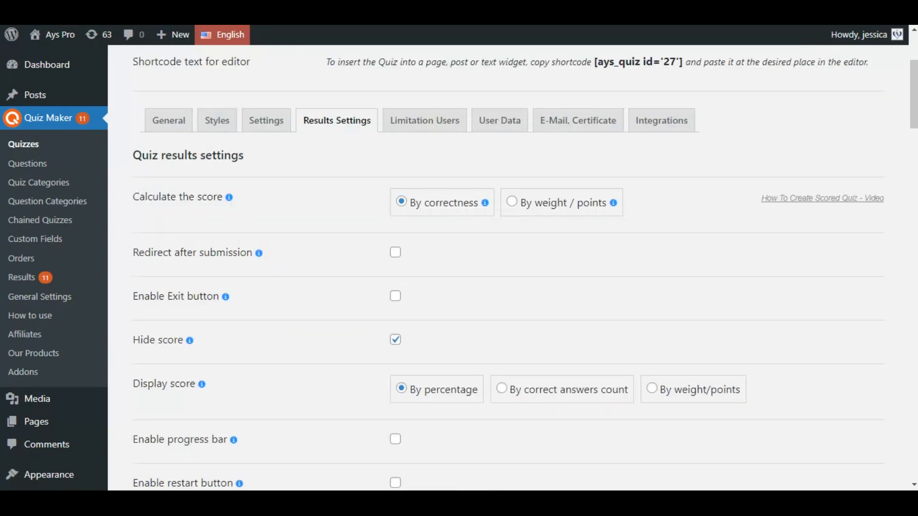
Enlarge the Result message editor to reveal the pass time, answered/skipped counts and category-results lines
drag(911, 105, 912, 269)
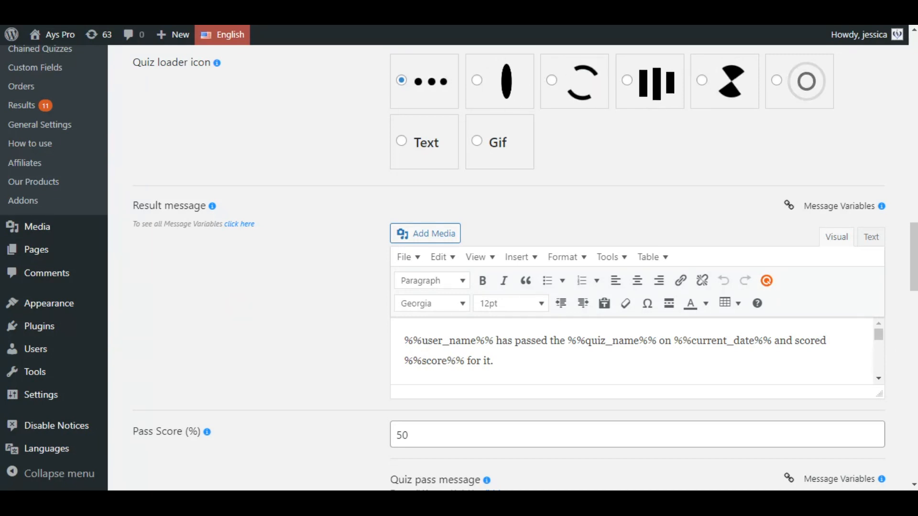
scroll(870, 328, down, 1)
drag(879, 329, 900, 492)
scroll(625, 153, down, 2)
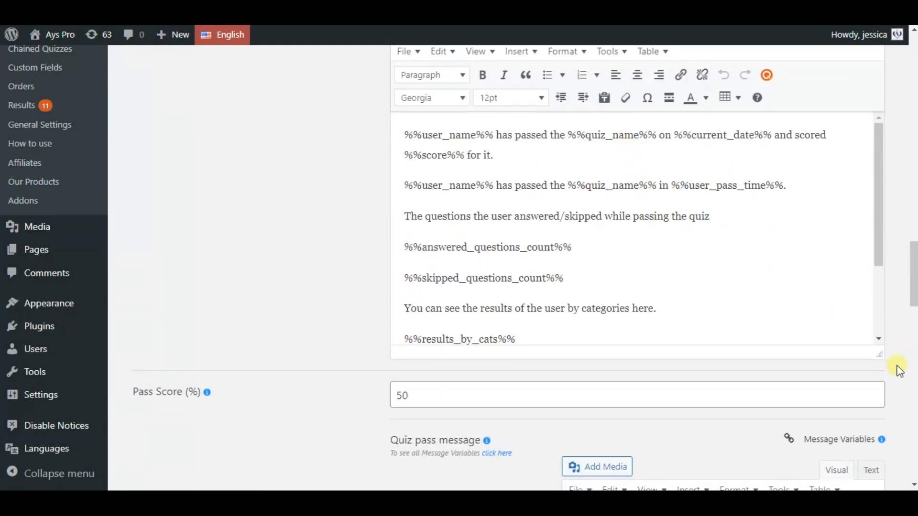
Stretch the Result message editor further to show the certificate download line and %%download_certificate%%
drag(882, 356, 879, 427)
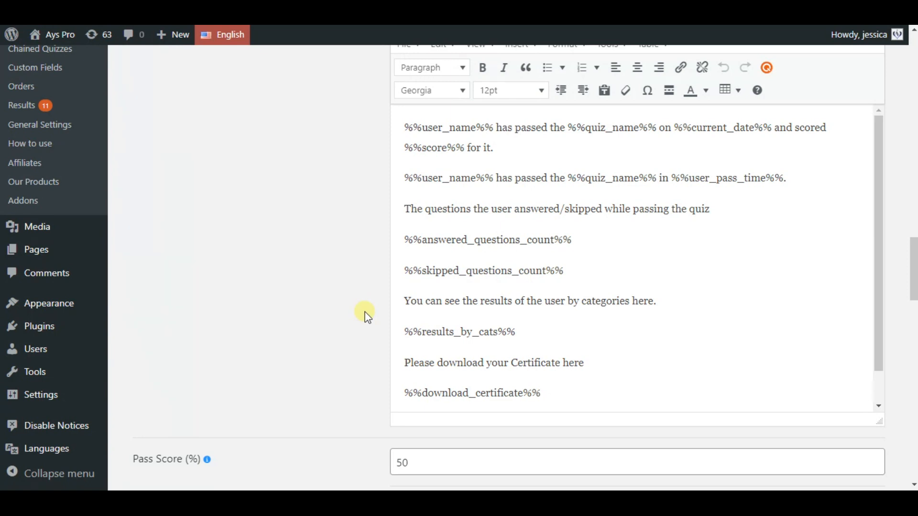
scroll(382, 318, down, 2)
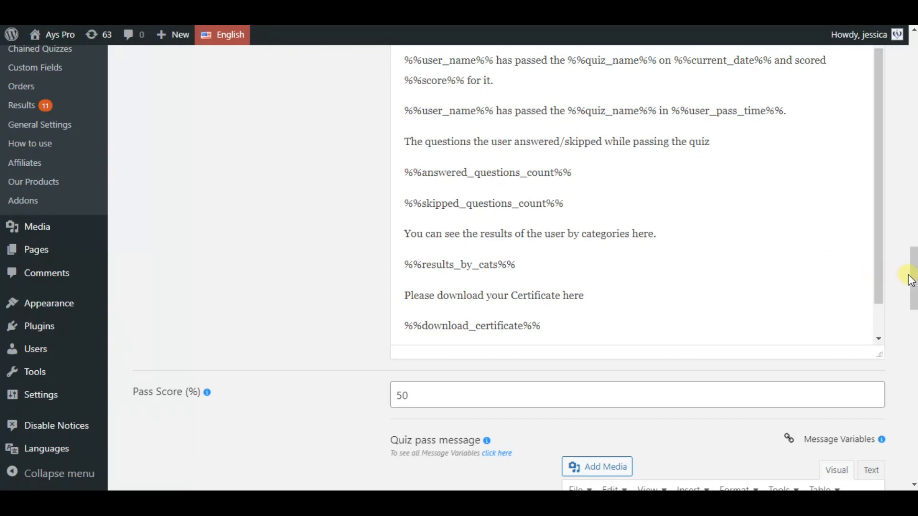
scroll(913, 271, up, 2)
scroll(913, 270, up, 15)
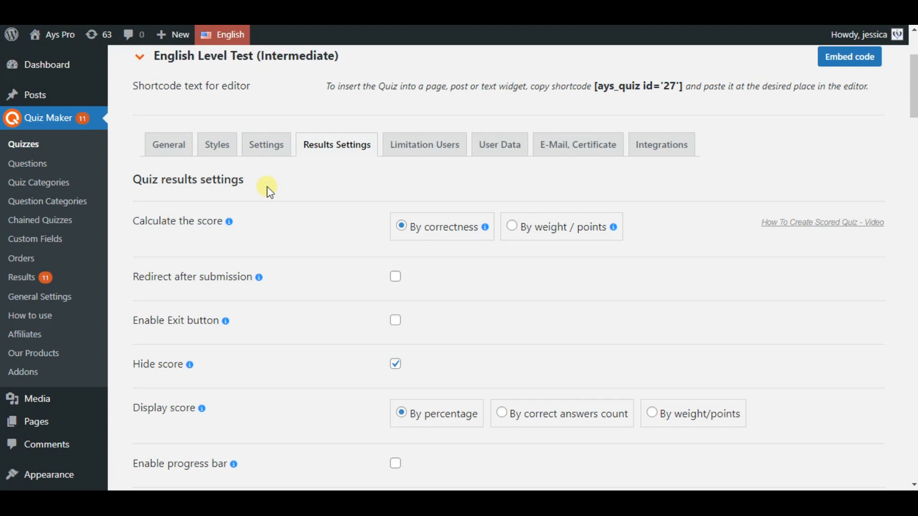
click(271, 152)
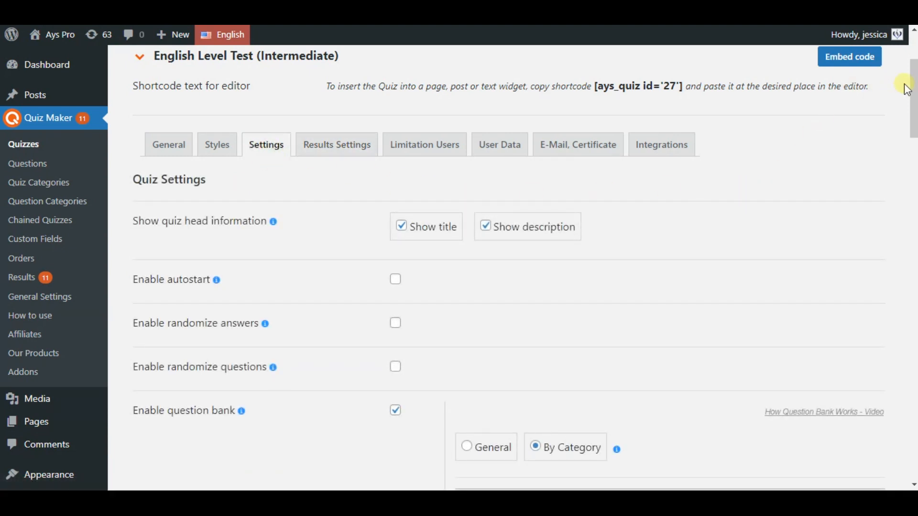
drag(912, 86, 915, 114)
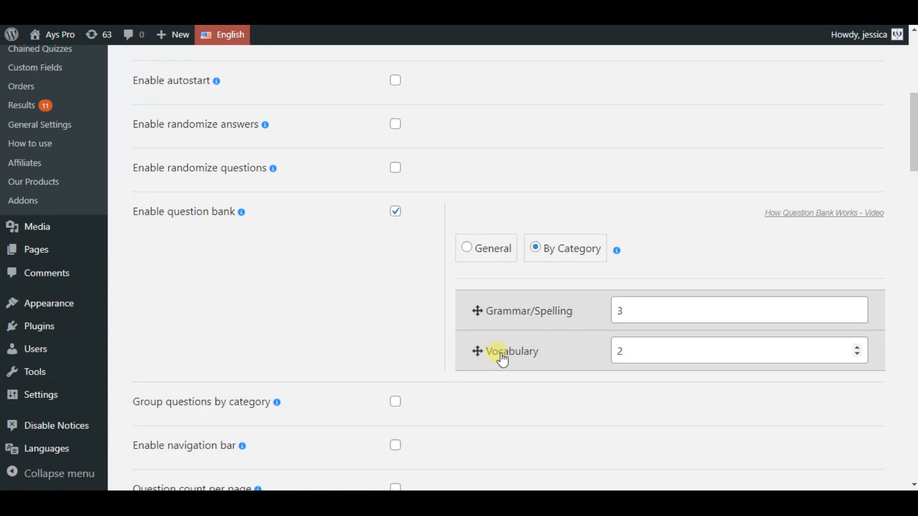
scroll(319, 320, up, 1)
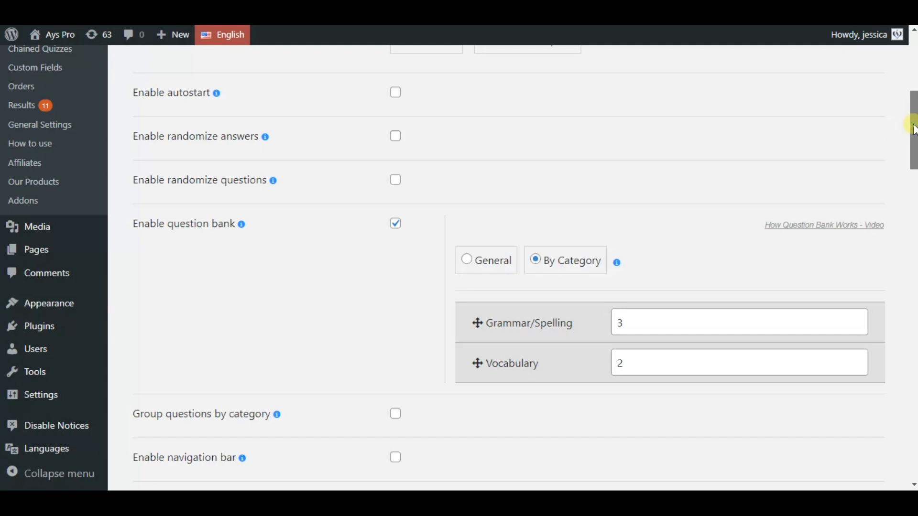
drag(913, 129, 912, 71)
click(365, 292)
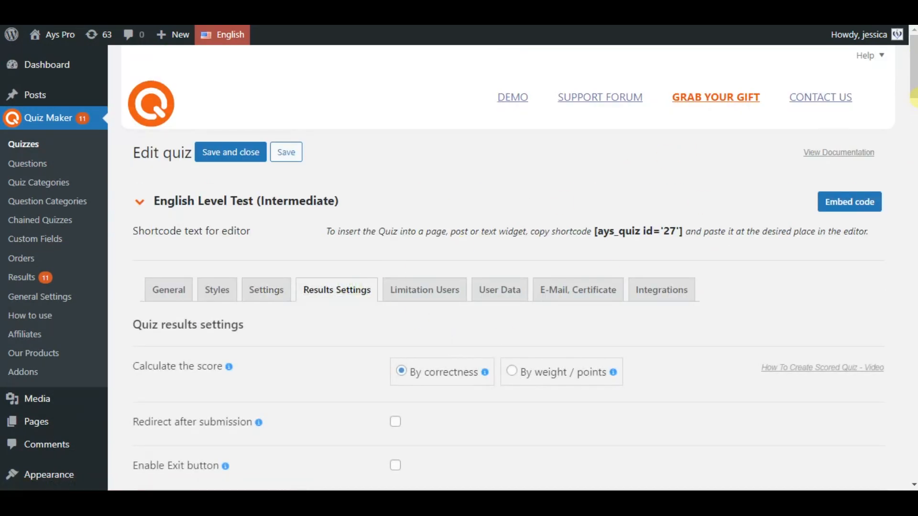
drag(913, 98, 911, 303)
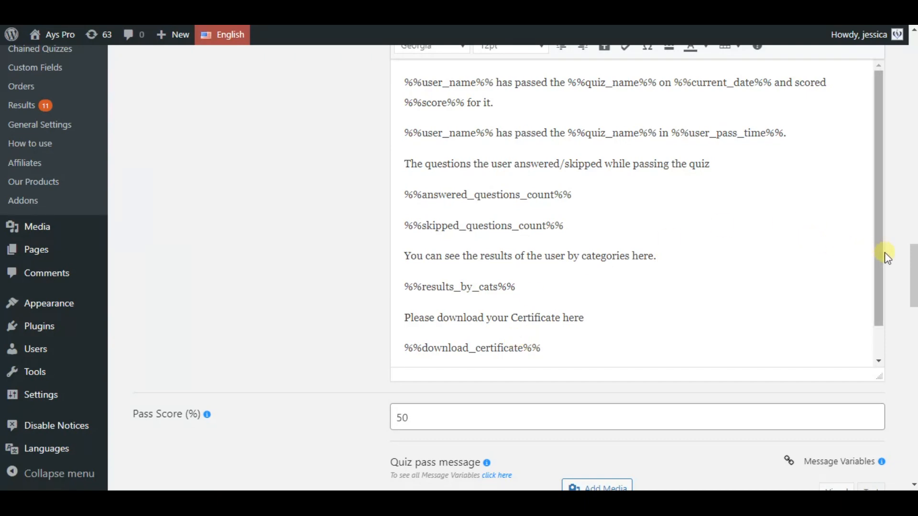
drag(913, 270, 913, 83)
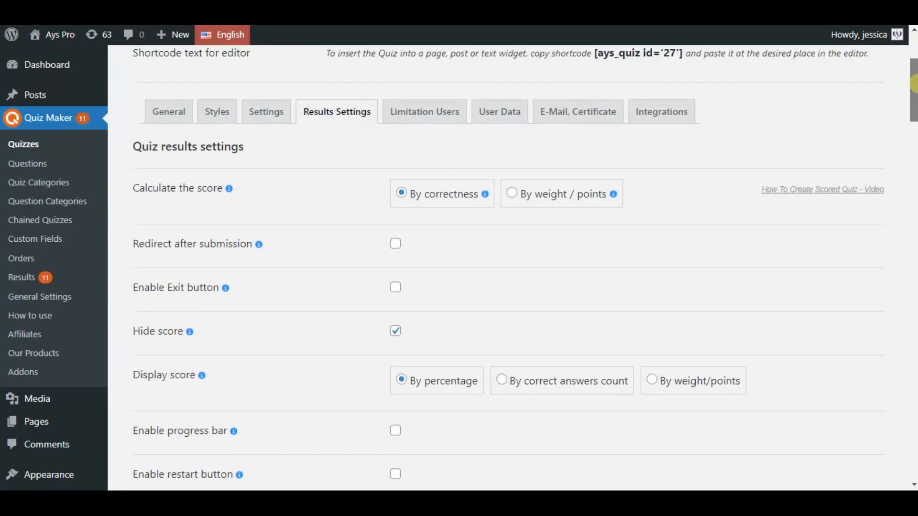
Bring up the quiz's E-Mail, Certificate settings down to the certificate sending and preview options
click(619, 116)
drag(913, 117, 913, 271)
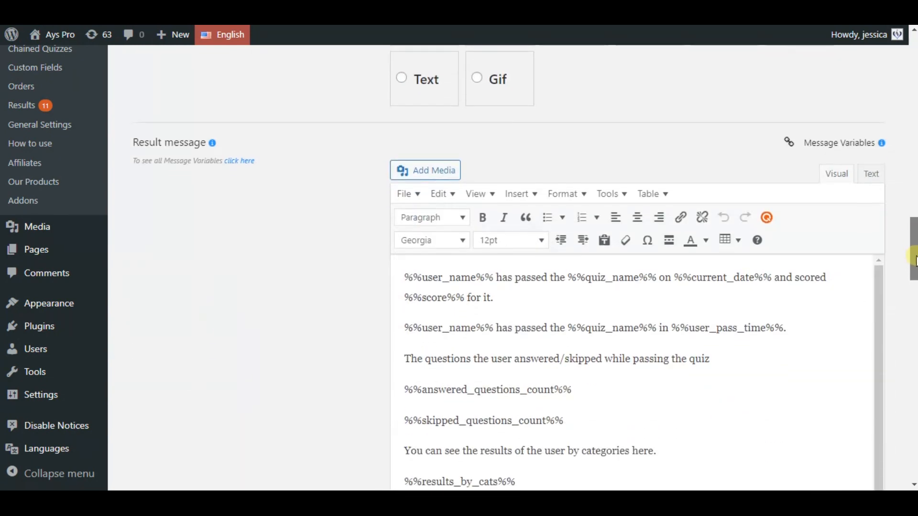
Review the Message variables list, then return to the top of the quiz's Results Settings
scroll(537, 244, down, 1)
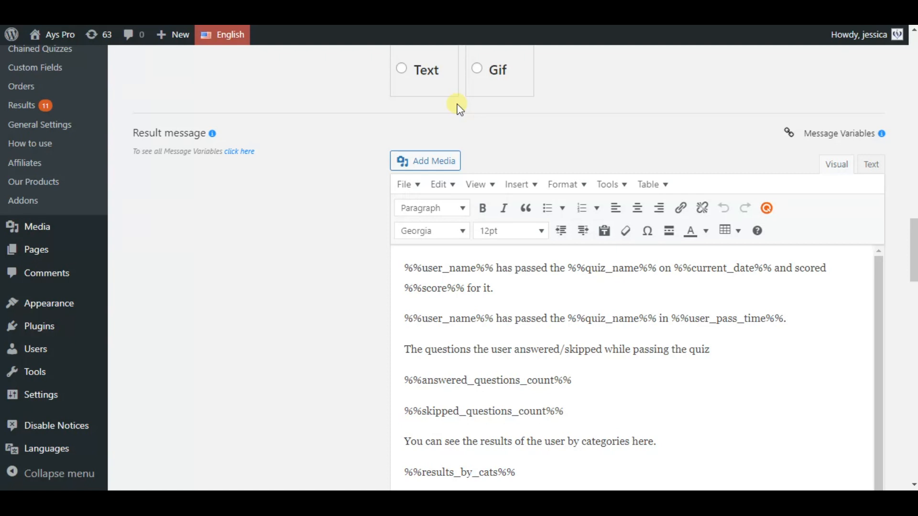
scroll(493, 231, down, 3)
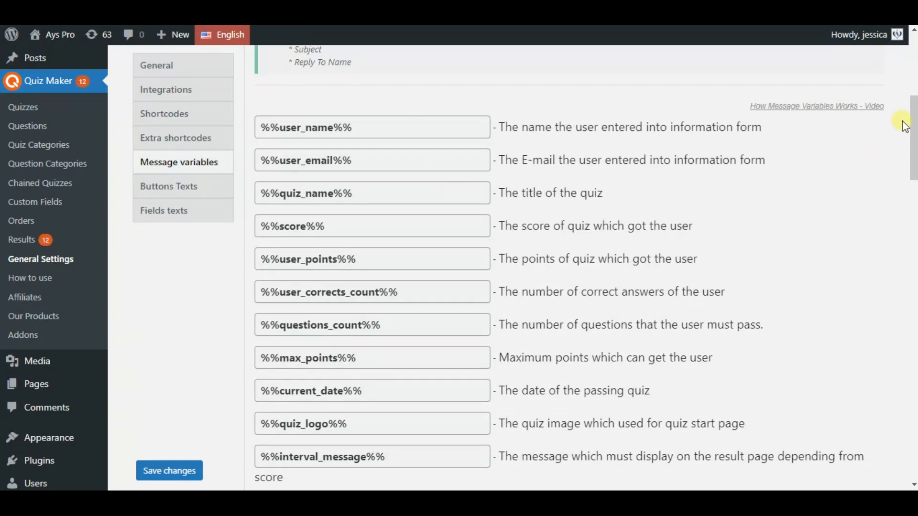
drag(912, 122, 910, 419)
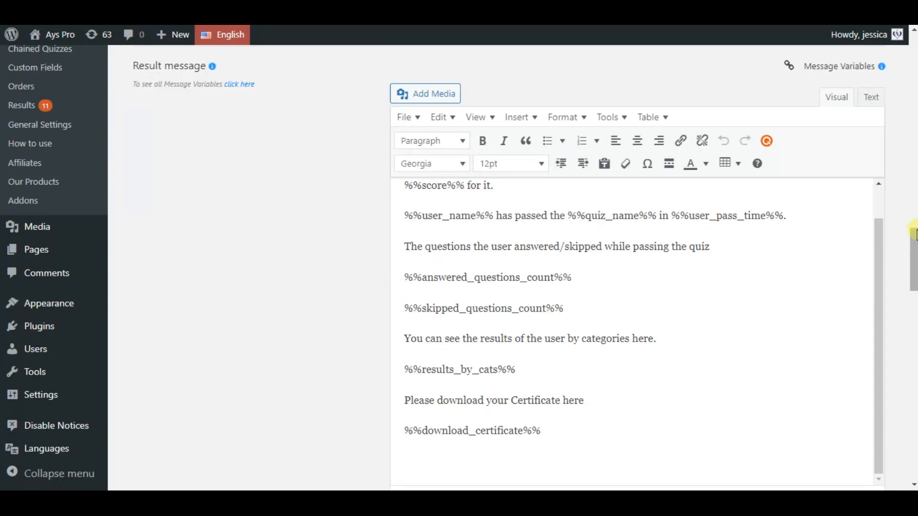
drag(913, 232, 881, 66)
Save the Testing quiz post with [ays_quiz id='27'] and preview it in a new tab
click(286, 77)
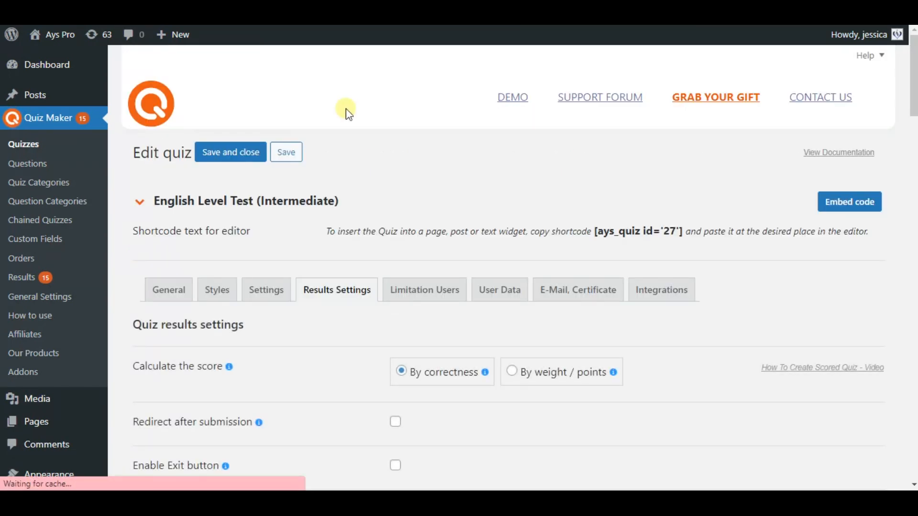
scroll(382, 196, down, 1)
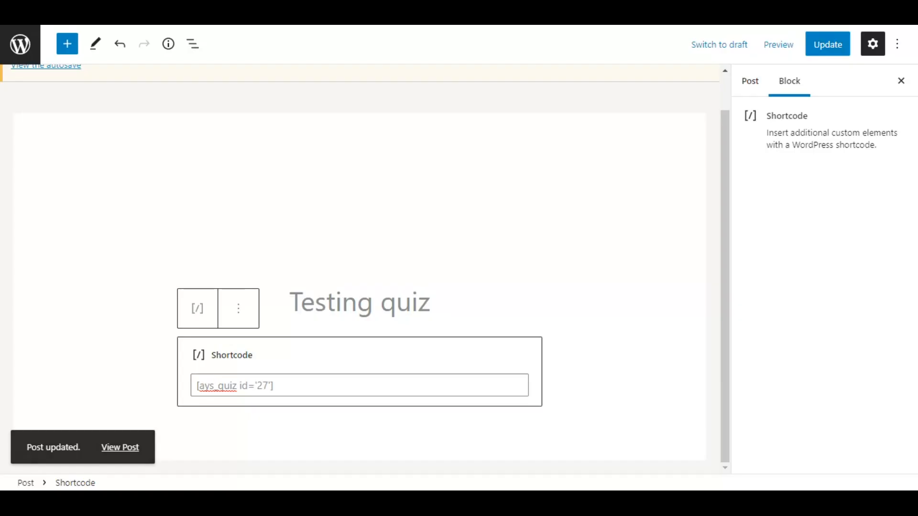
click(791, 48)
click(767, 167)
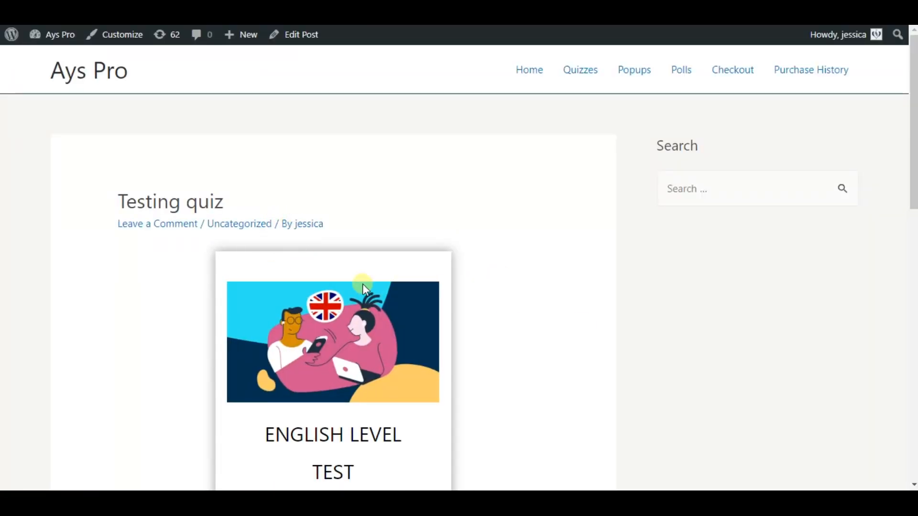
Start the English Level Test quiz on the preview and enter a name in the Name field
drag(913, 135, 913, 205)
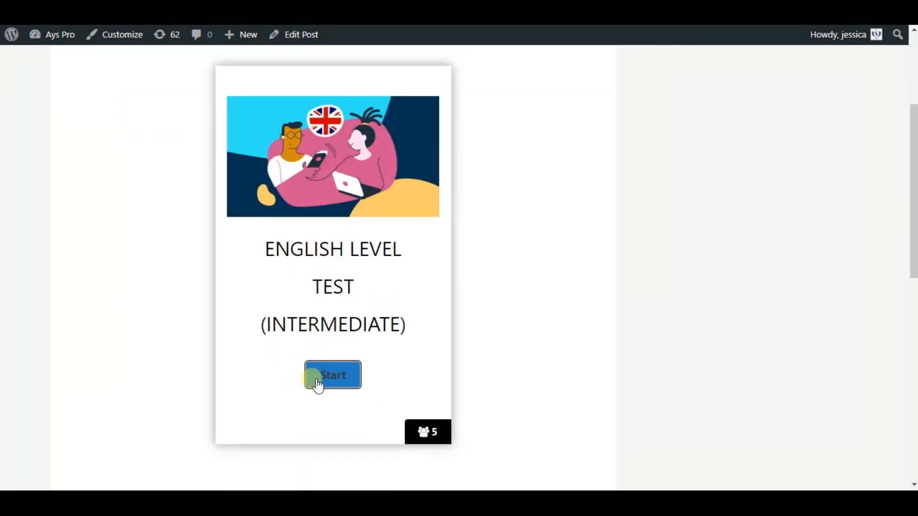
click(327, 375)
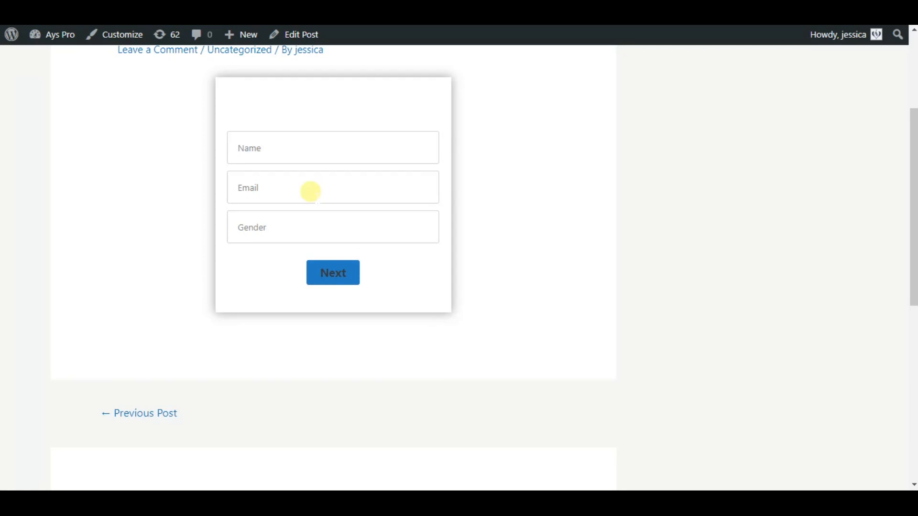
text(Ann)
Submit the details and answer all five questions, reaching a 60% pass result
click(323, 282)
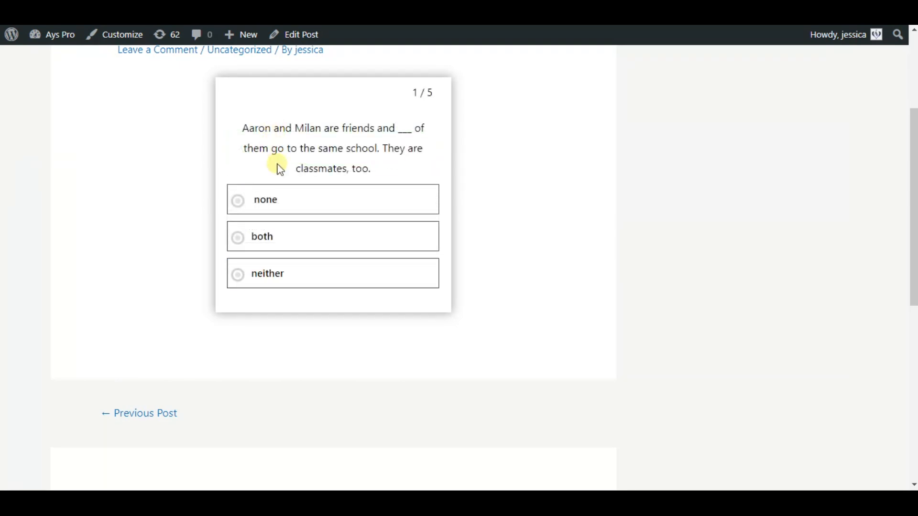
click(301, 197)
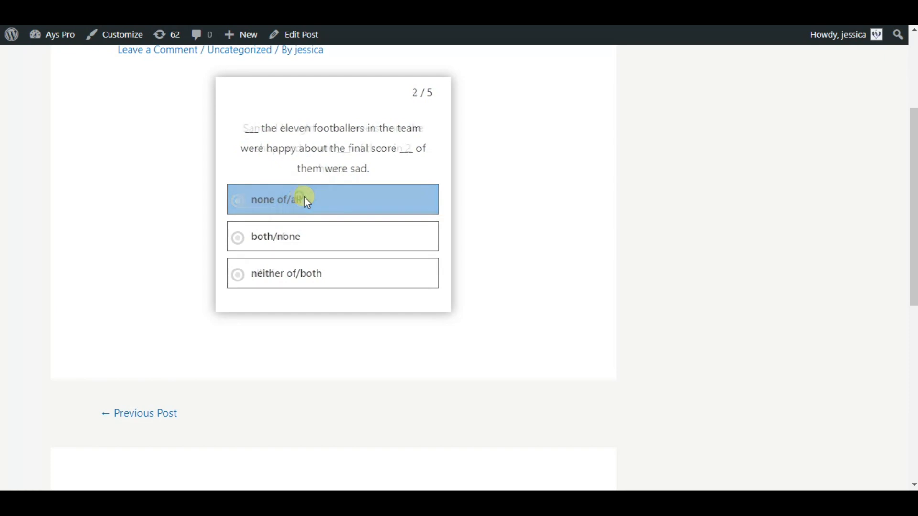
click(301, 237)
click(289, 224)
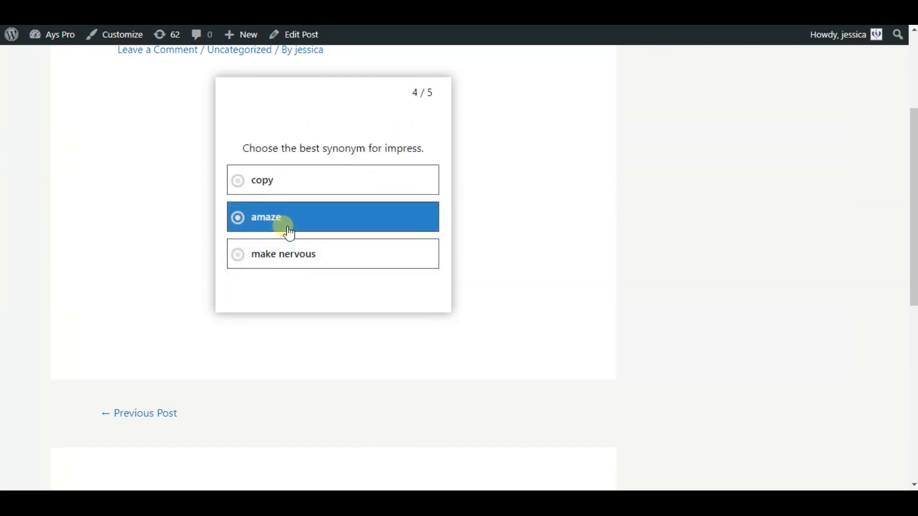
click(294, 216)
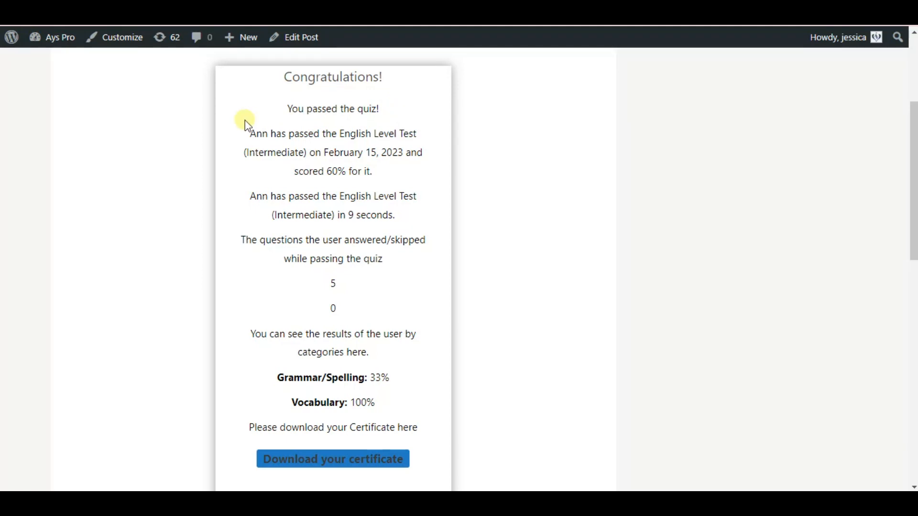
drag(244, 120, 254, 123)
click(257, 133)
drag(341, 134, 354, 134)
click(312, 147)
drag(322, 153, 413, 154)
click(405, 154)
drag(328, 170, 345, 170)
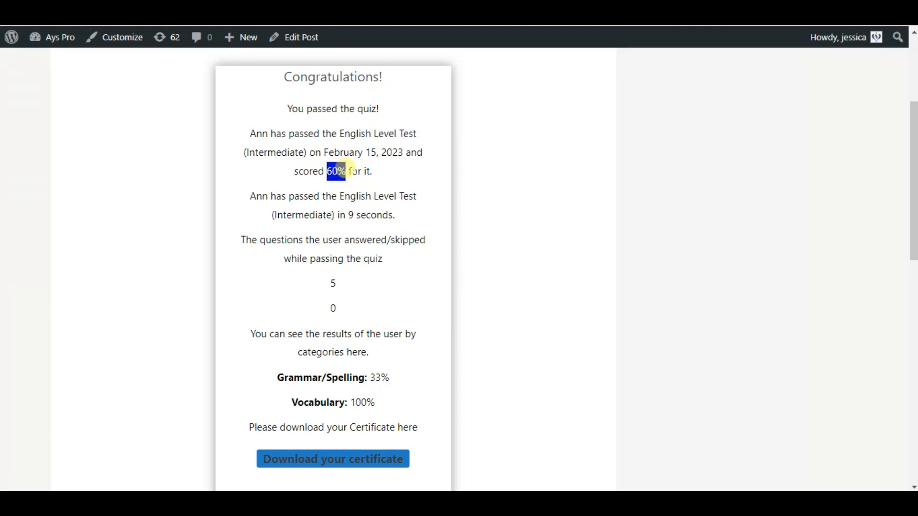
click(298, 186)
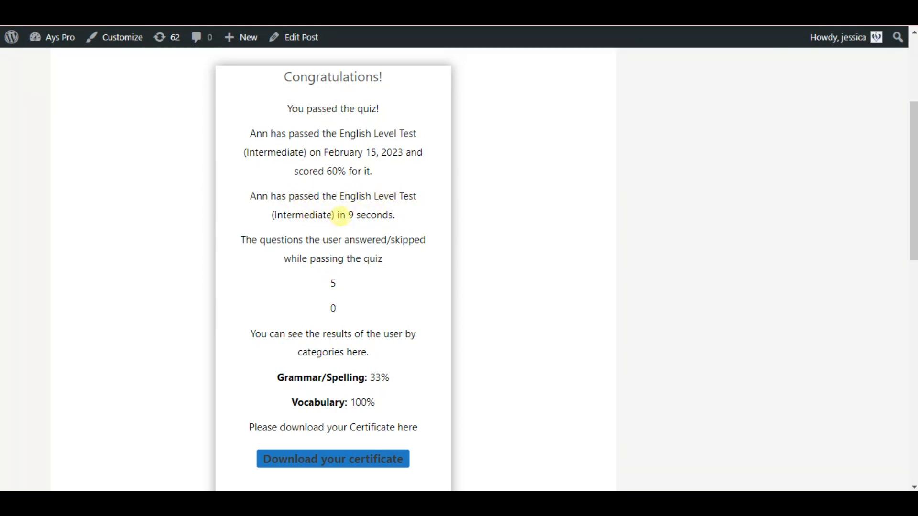
drag(345, 214, 400, 220)
click(395, 216)
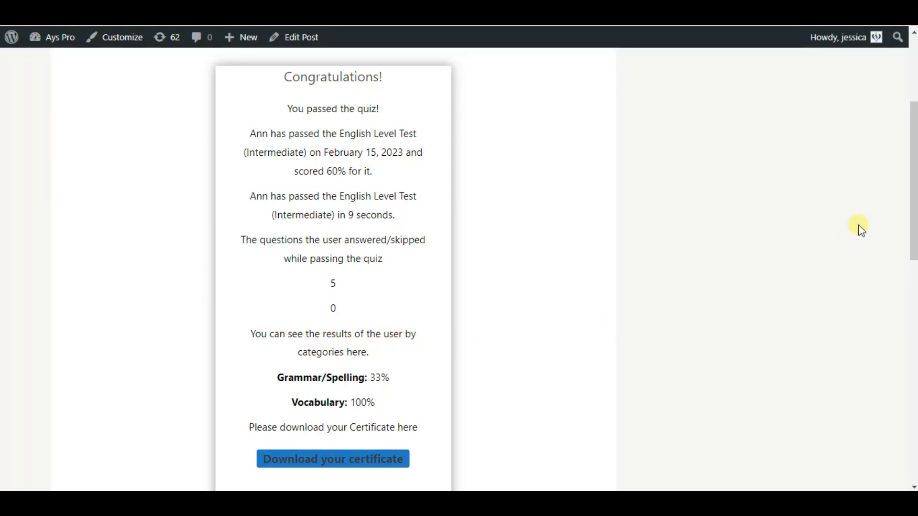
Download the certificate PDF from the results page and open it in the browser's PDF viewer
scroll(275, 329, down, 1)
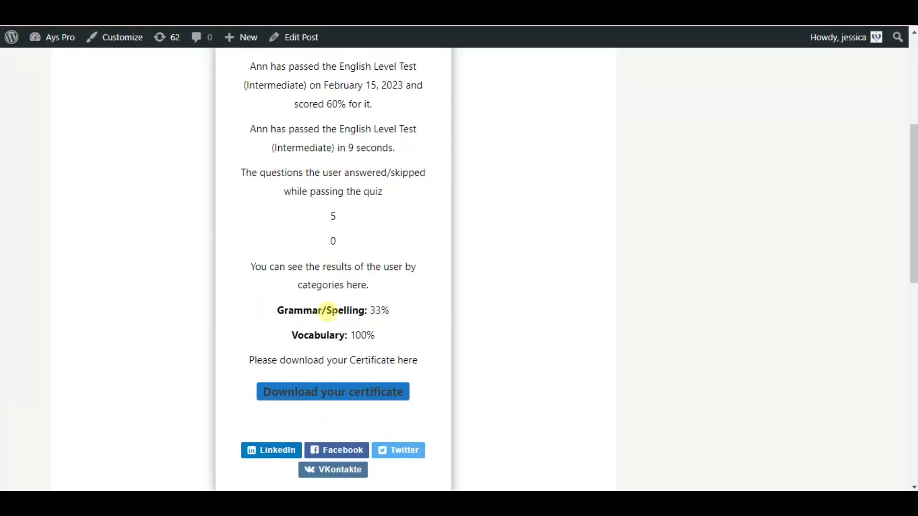
drag(371, 313, 380, 311)
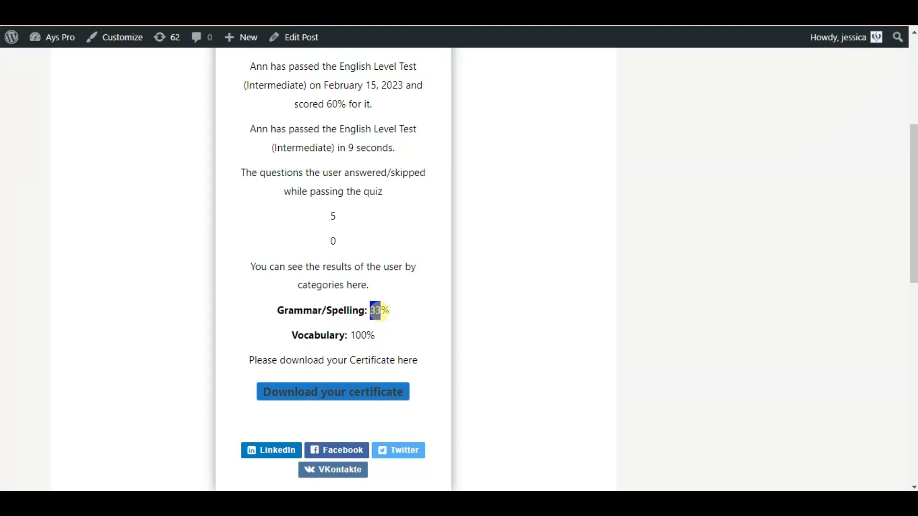
click(356, 335)
click(325, 405)
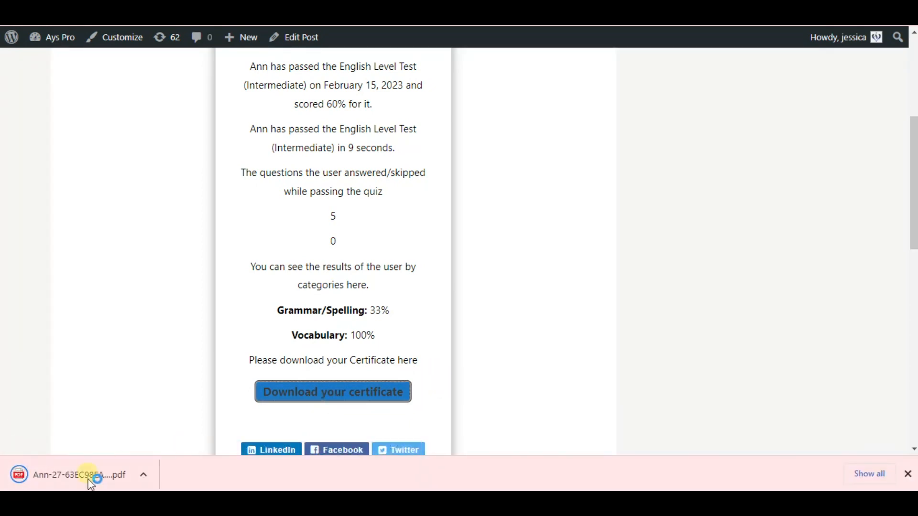
click(66, 478)
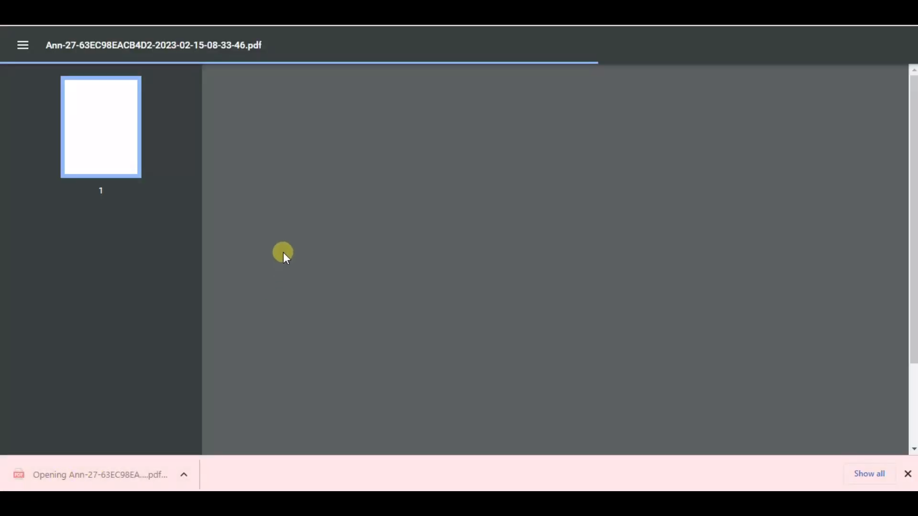